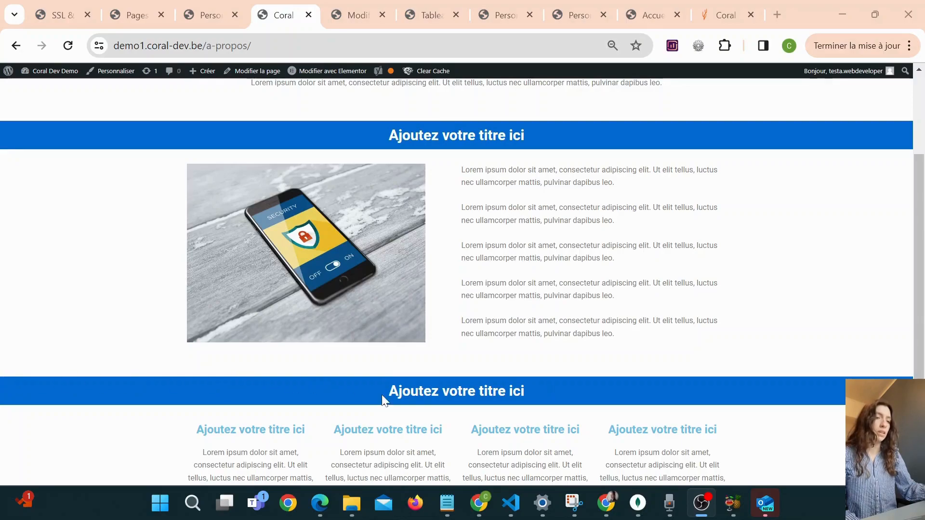
scroll(456, 279, up, 2)
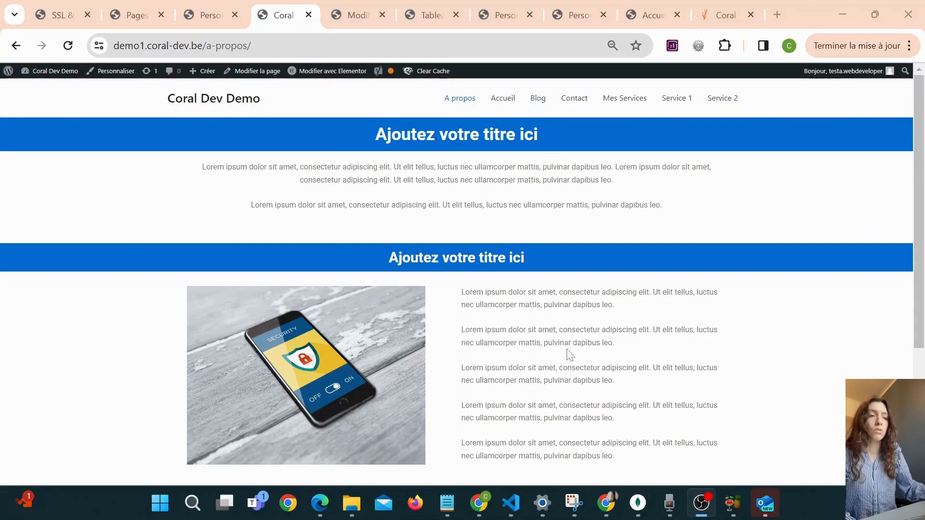
scroll(568, 355, down, 3)
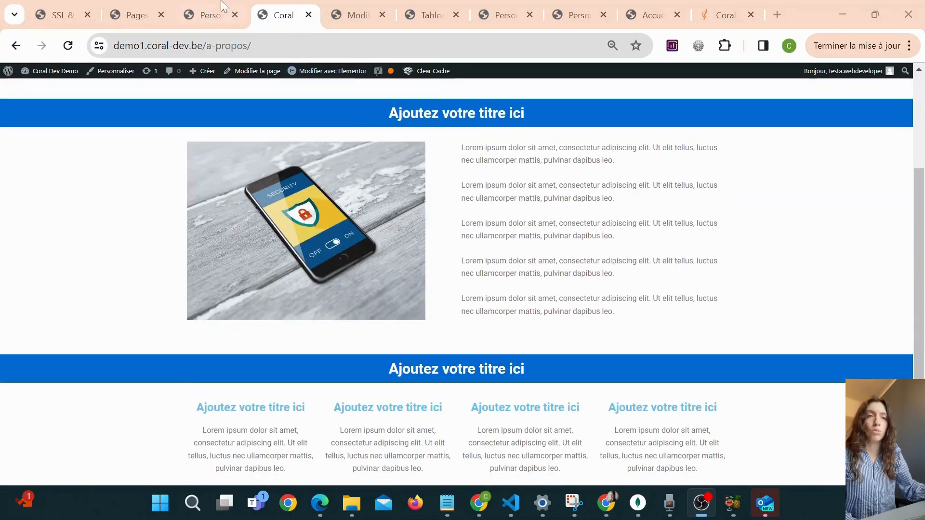
click(212, 14)
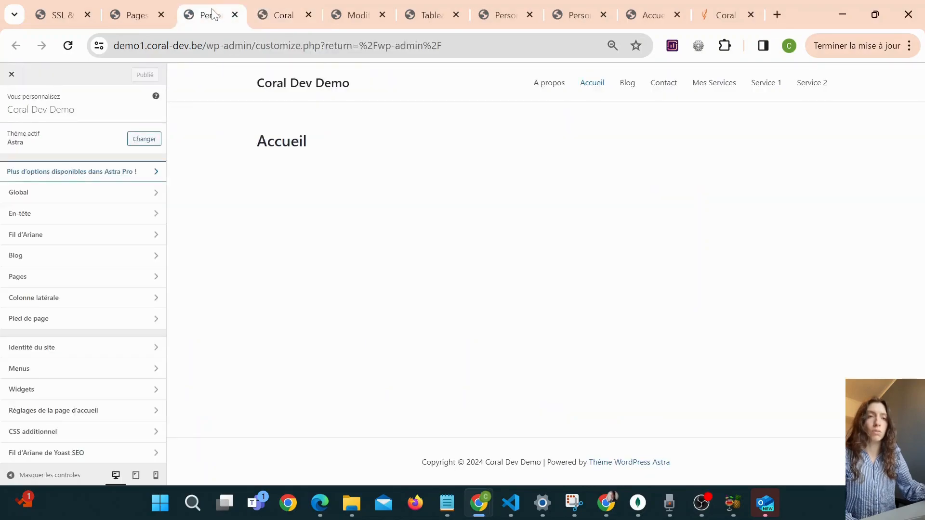
Step: Search the WordPress plugin directory for "elementor"
click(133, 14)
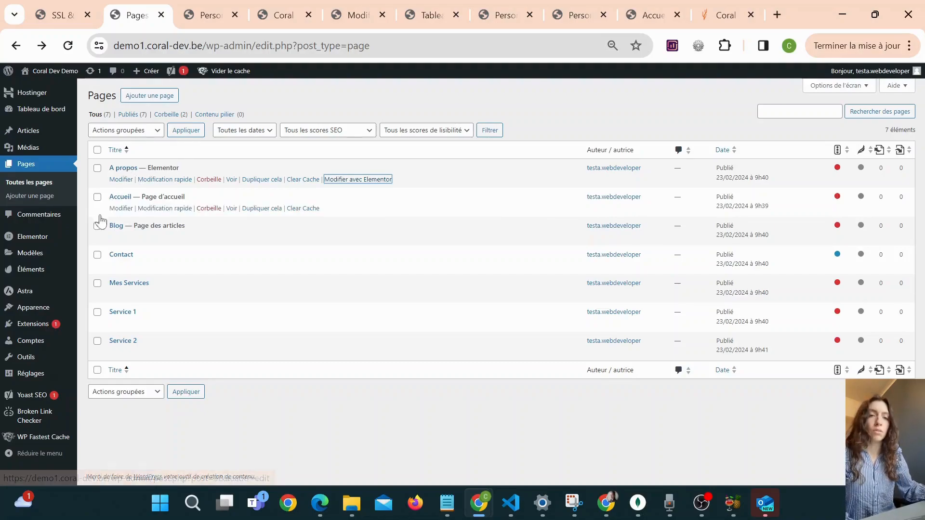
click(57, 327)
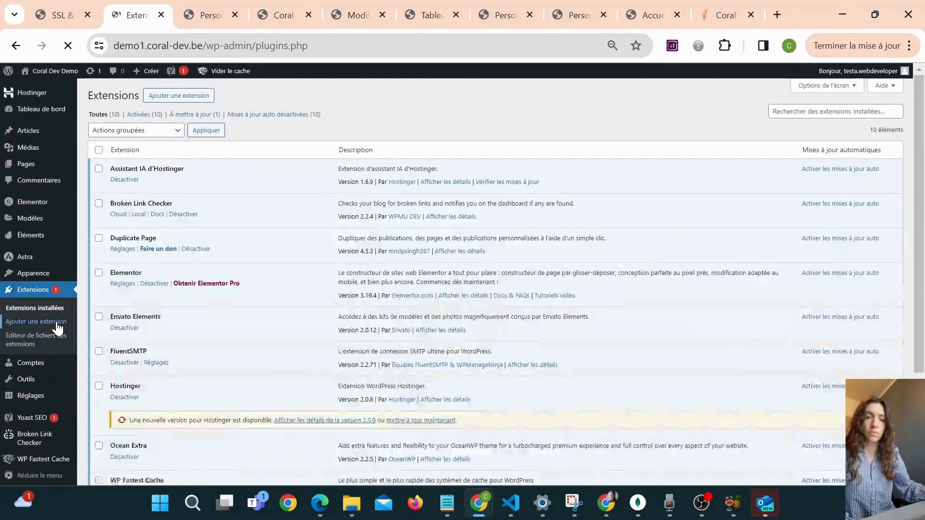
click(179, 98)
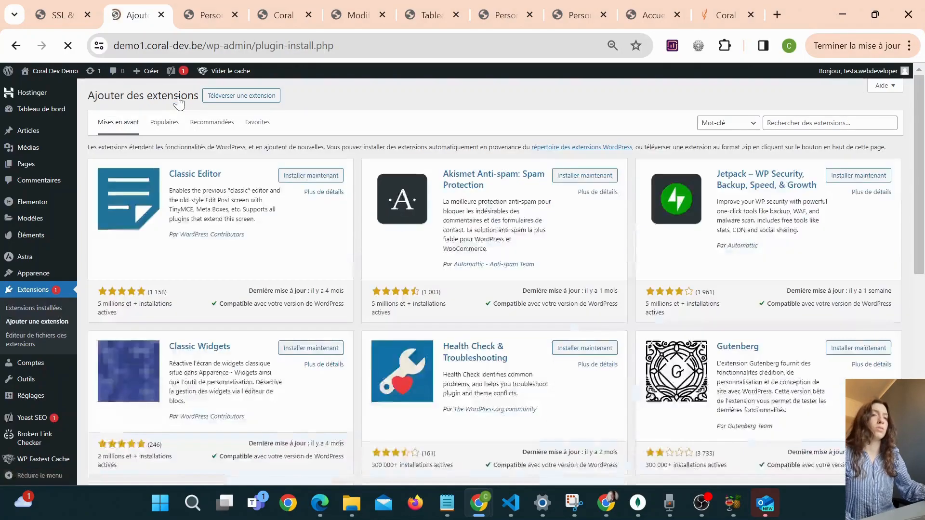
click(829, 123)
text(elementor)
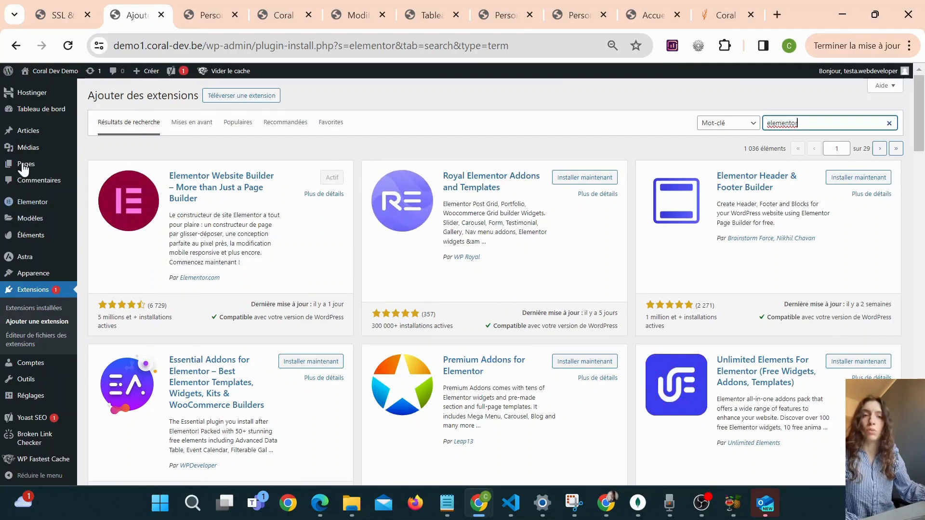
Step: Open the A propos page for editing with Elementor
mouse_move(22, 165)
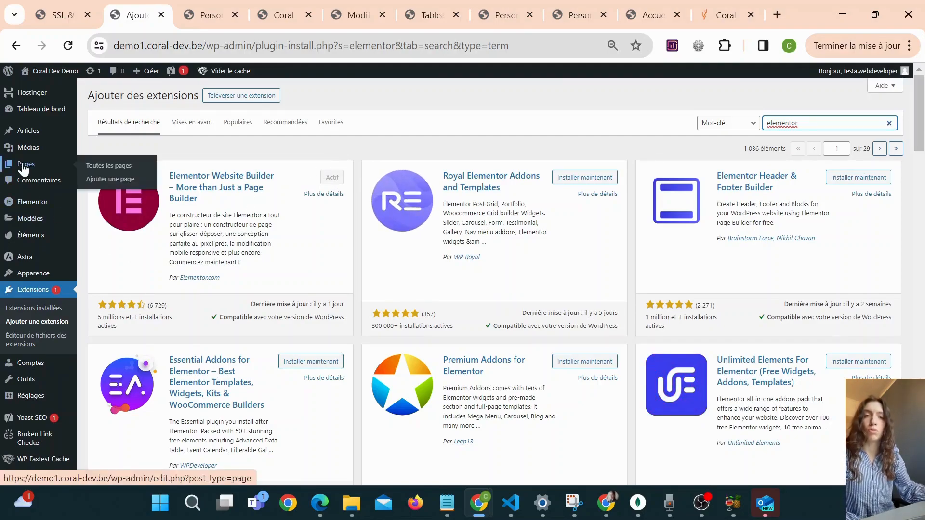
click(125, 168)
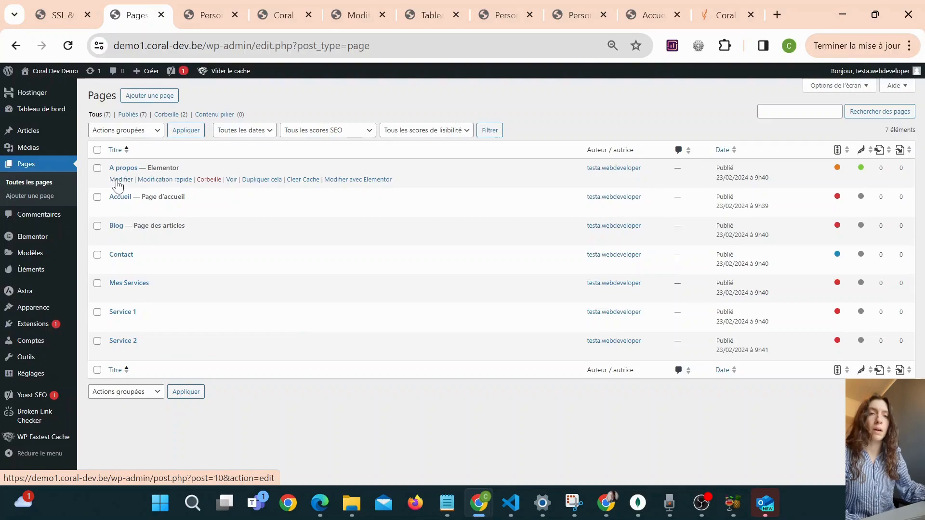
click(121, 179)
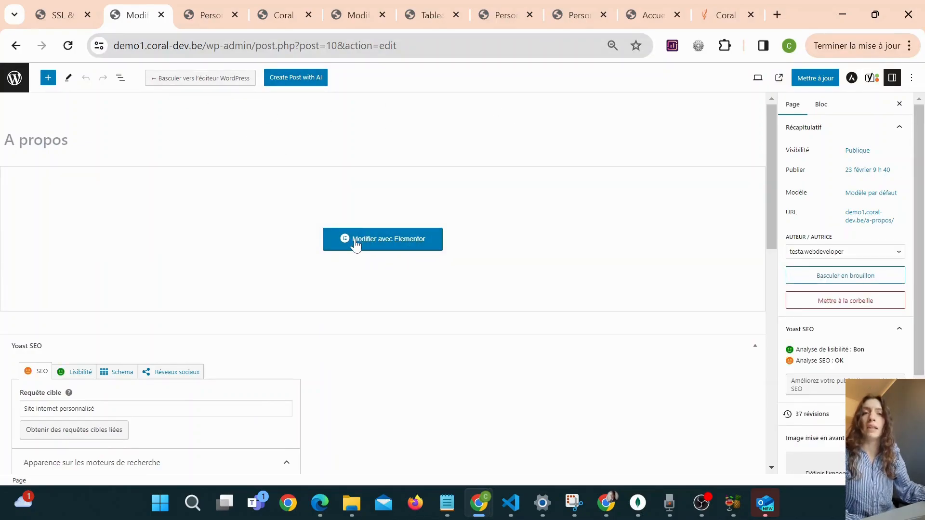
click(356, 245)
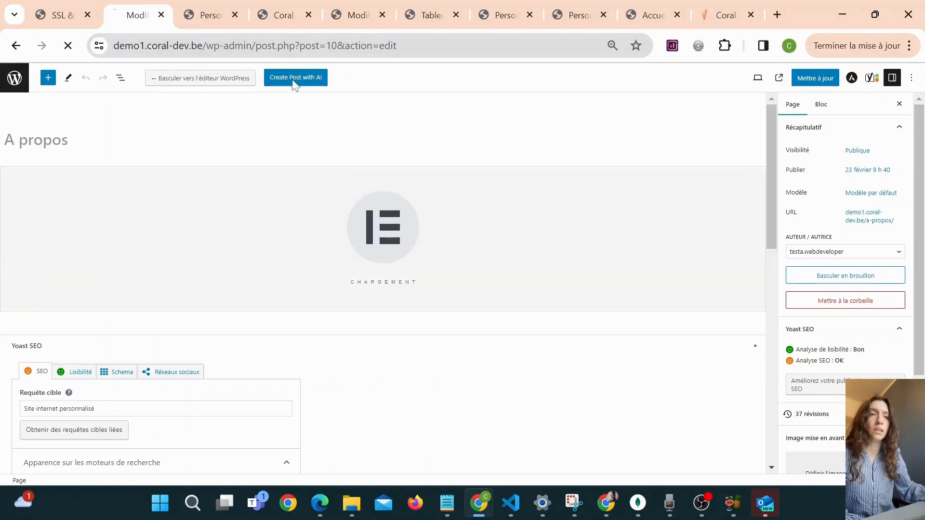
Step: In the already open Elementor session of A propos, add a single-column container with vertical direction below the last section
click(277, 7)
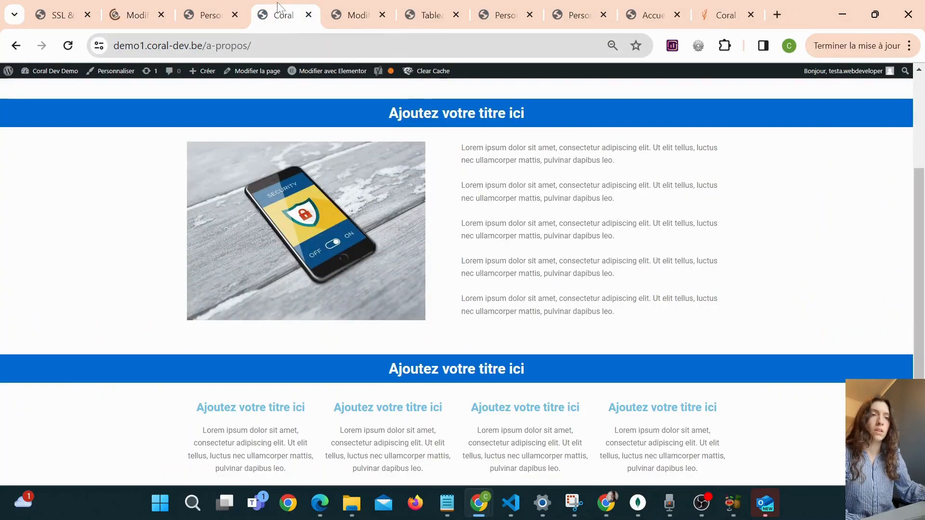
click(349, 6)
scroll(343, 186, up, 5)
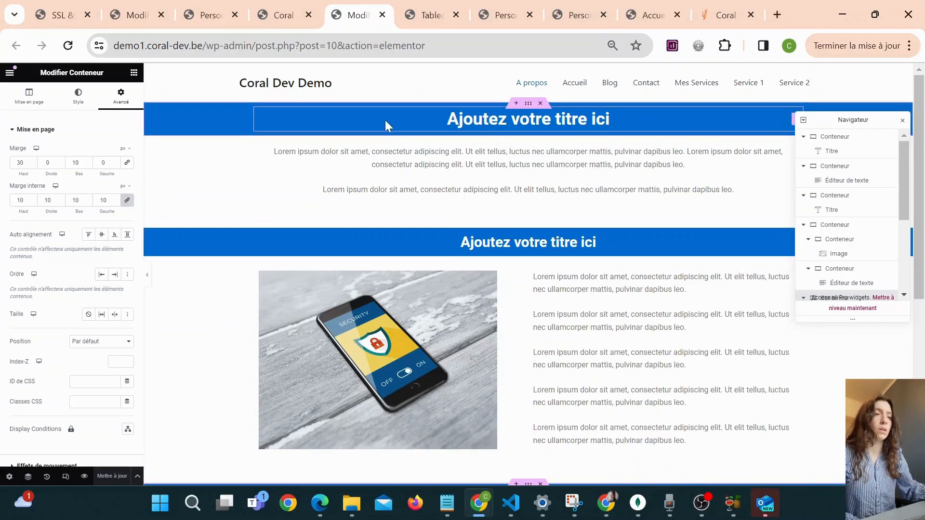
scroll(518, 255, down, 4)
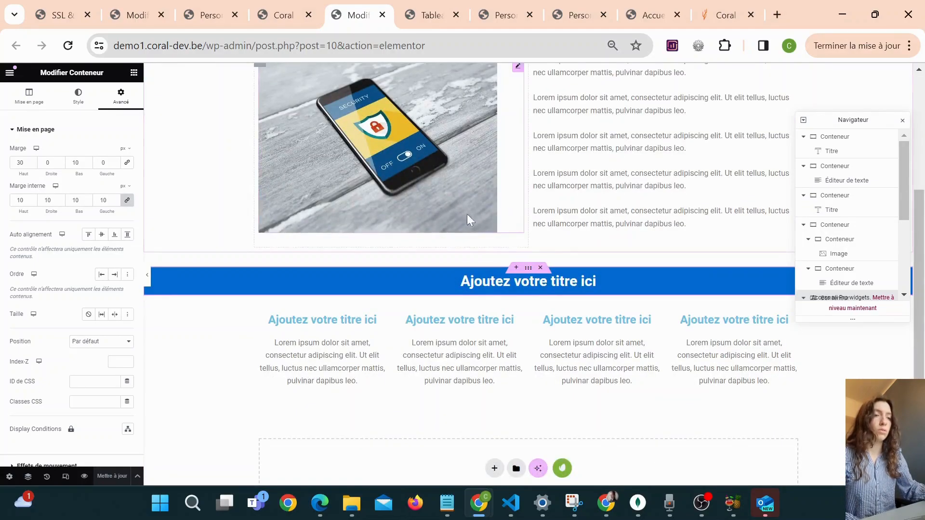
scroll(476, 214, down, 2)
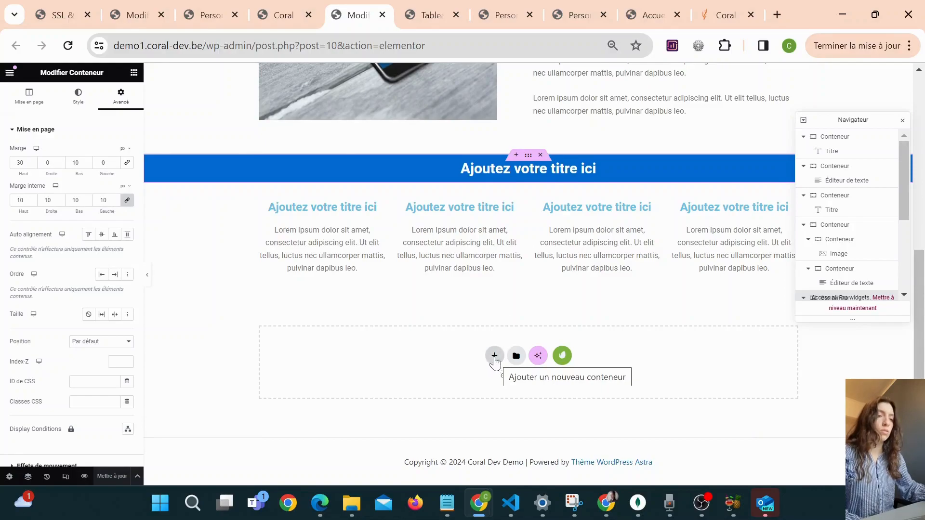
click(494, 357)
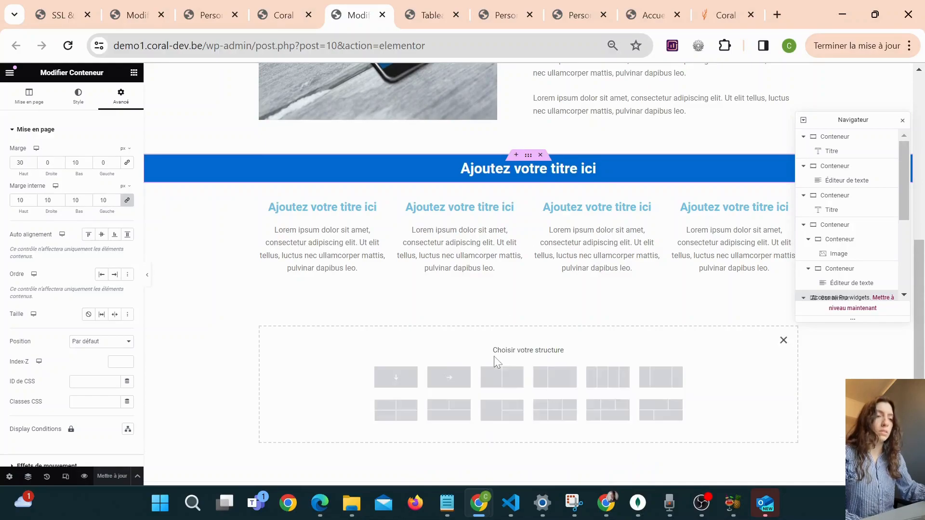
click(386, 381)
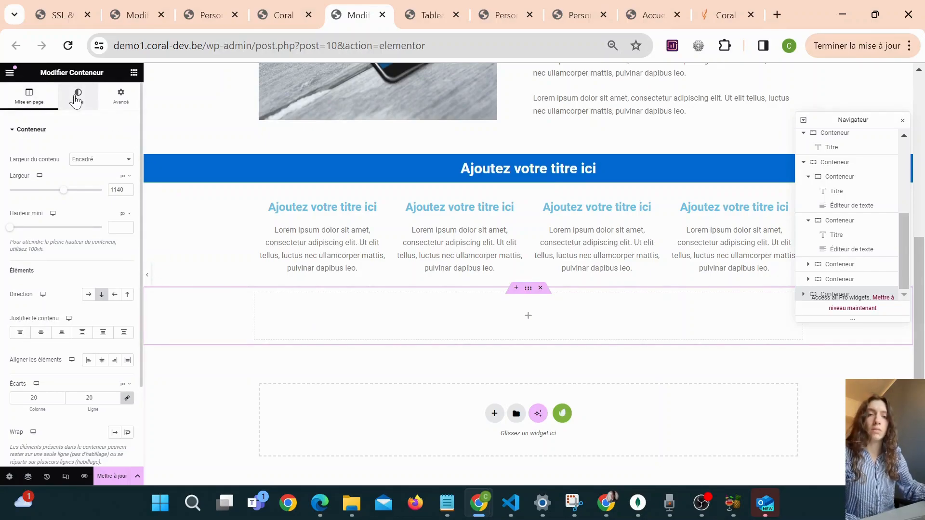
Step: Set the new container's background type to Classique and look through the global colours available for it
click(76, 100)
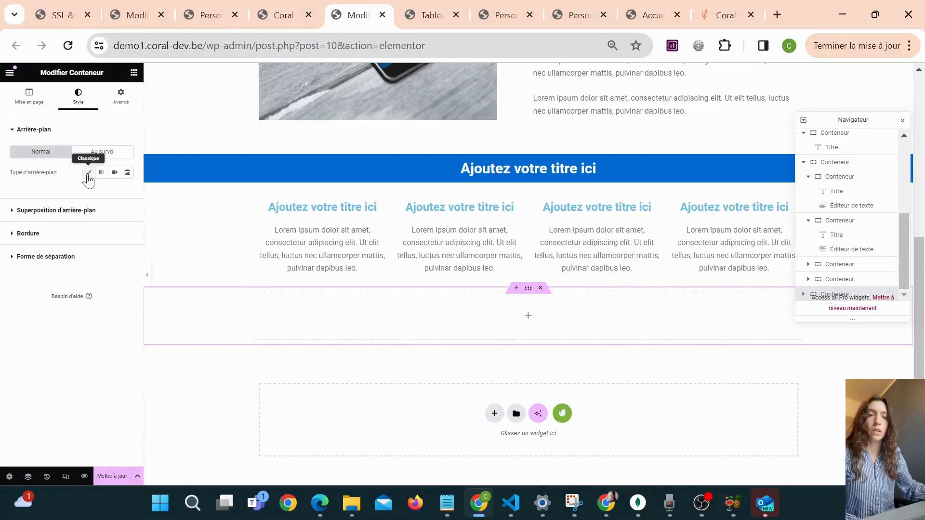
click(88, 173)
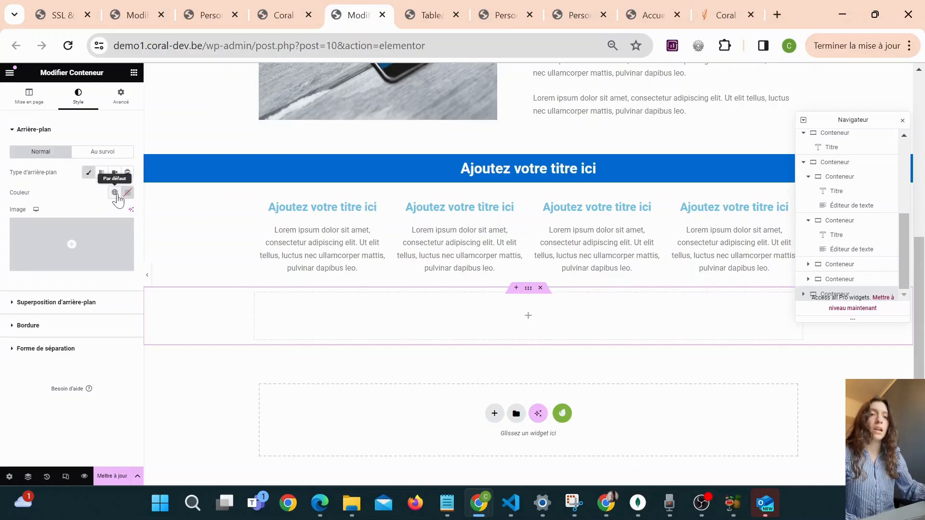
click(115, 192)
scroll(79, 310, down, 3)
scroll(72, 248, up, 3)
scroll(52, 331, down, 3)
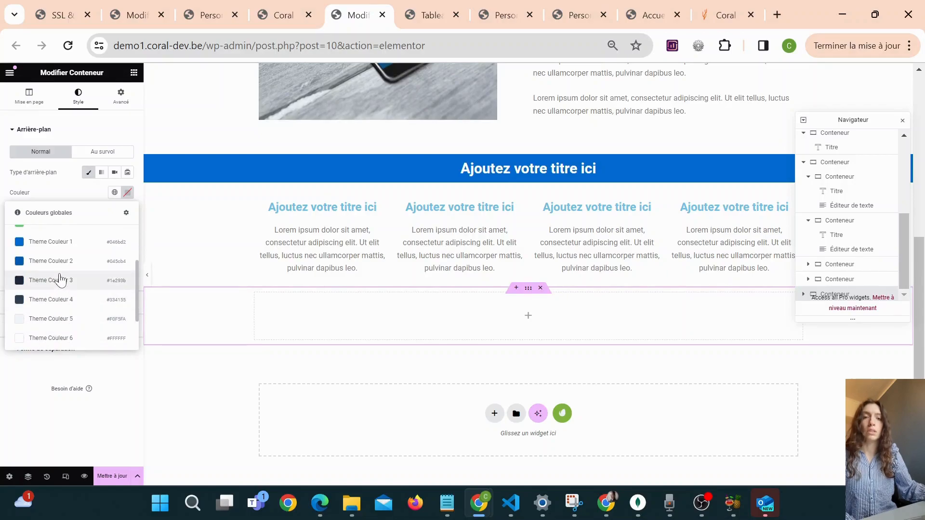
scroll(60, 279, up, 3)
scroll(60, 280, up, 1)
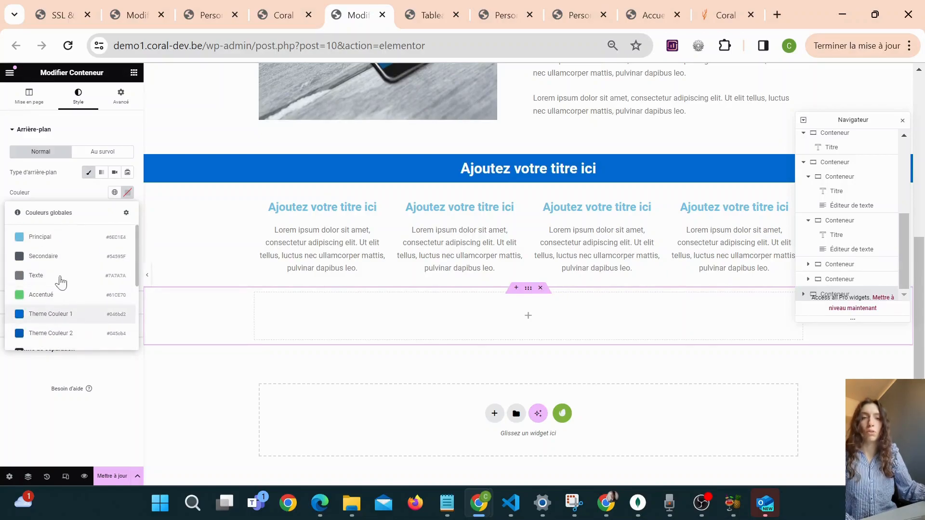
Step: Try a custom dark pink background colour on the new container
click(127, 194)
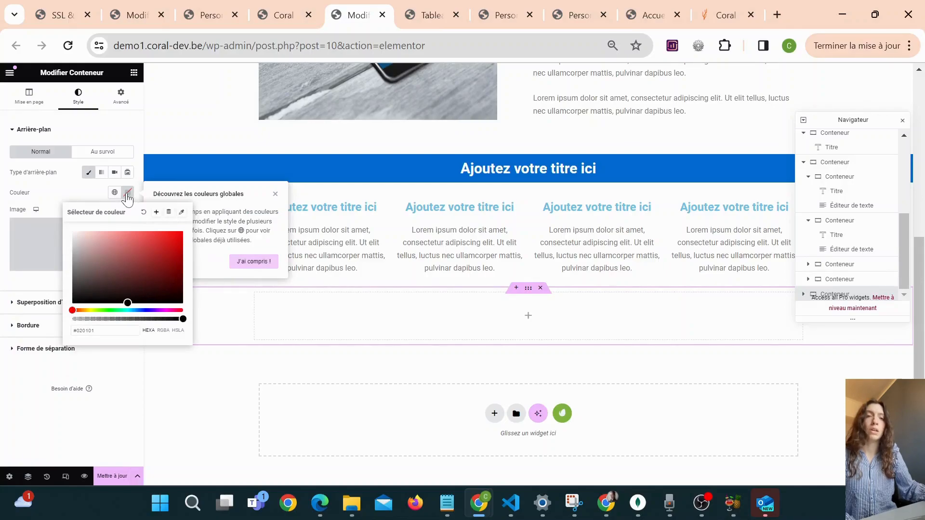
double_click(85, 331)
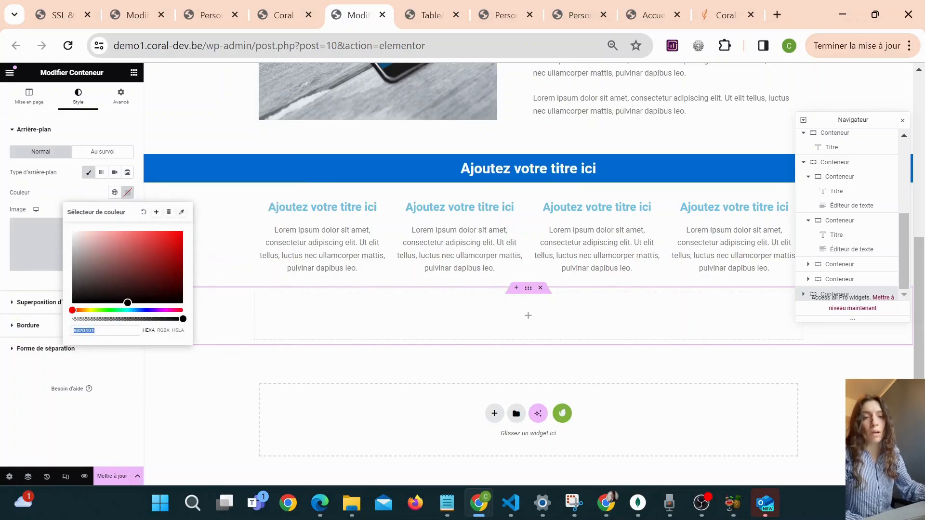
click(80, 310)
drag(81, 310, 174, 310)
drag(167, 255, 137, 265)
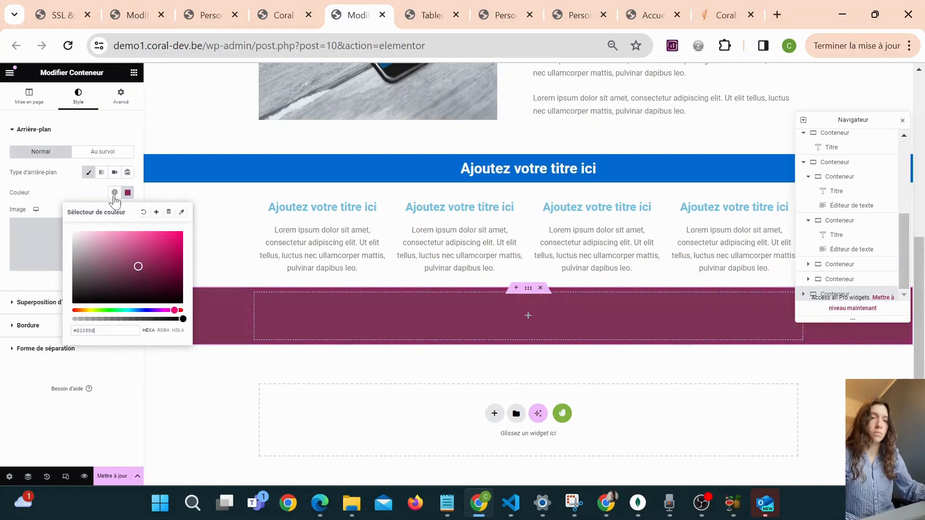
Step: Set the new container's background to the global theme blue used by the other title bands
click(115, 194)
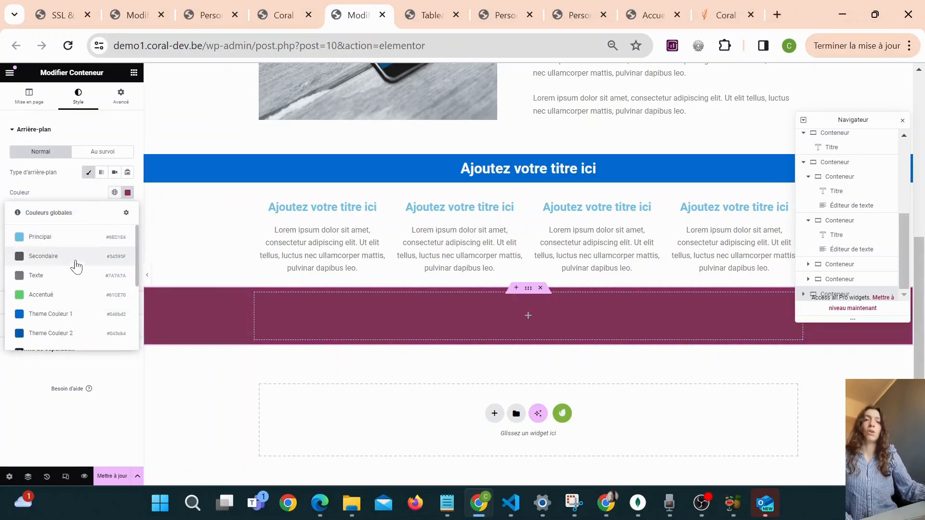
click(71, 325)
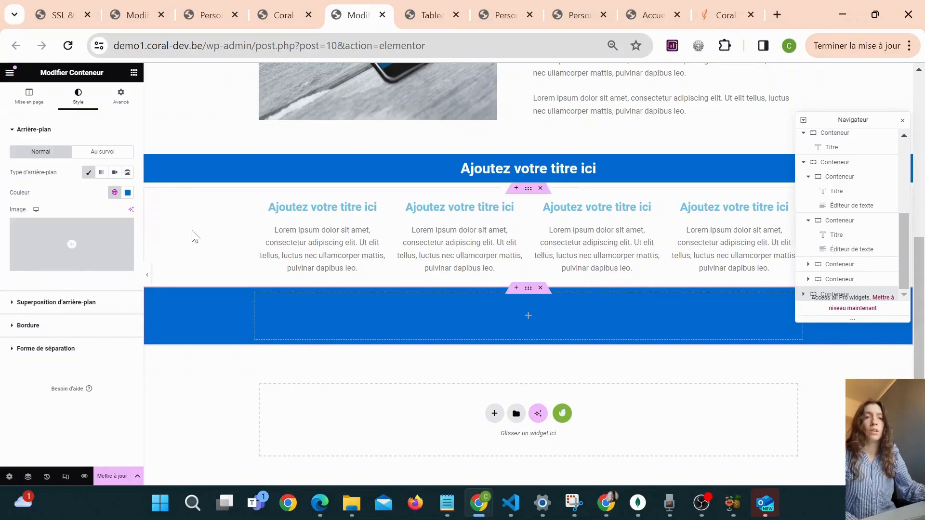
Step: Add a Titre widget inside the new blue container and centre its text
click(134, 73)
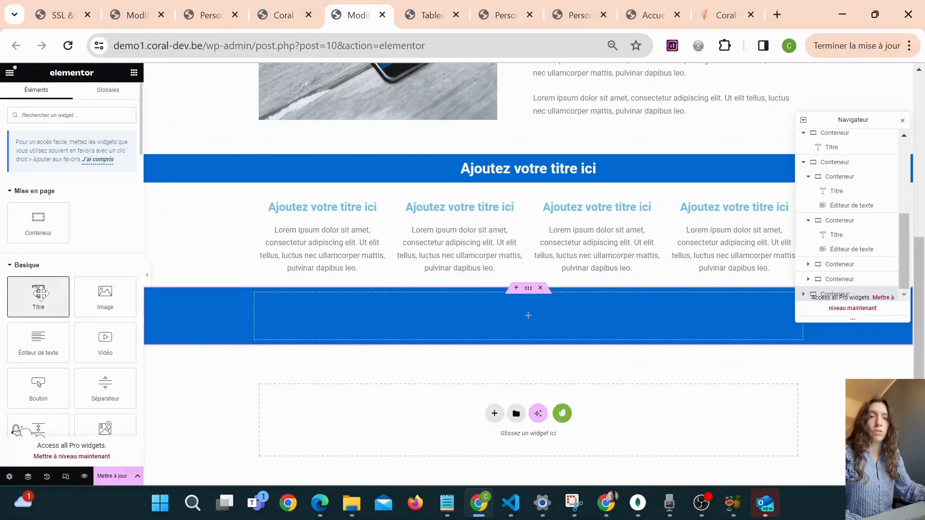
drag(41, 293, 415, 312)
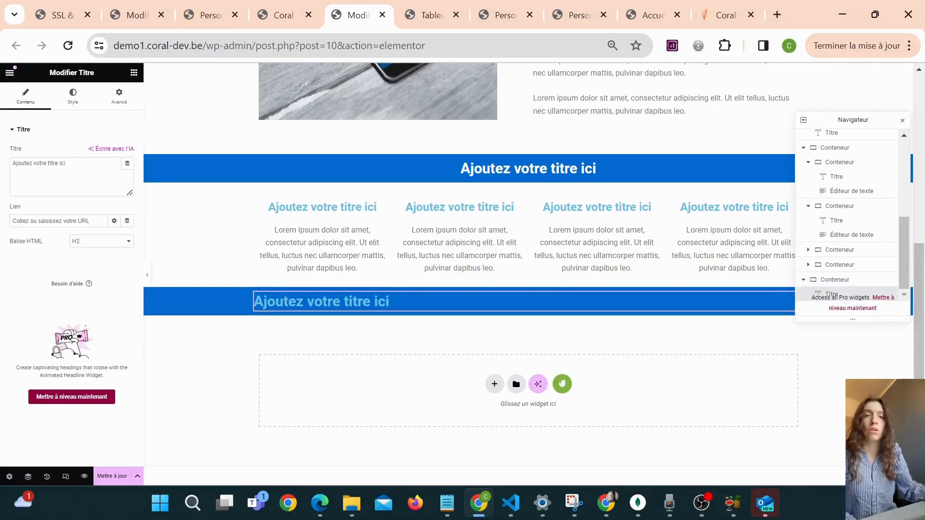
click(74, 105)
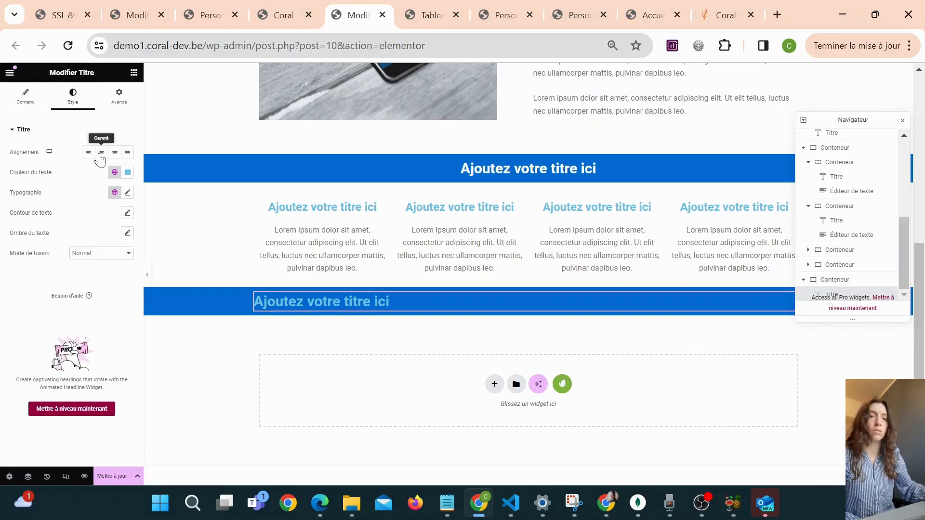
click(101, 153)
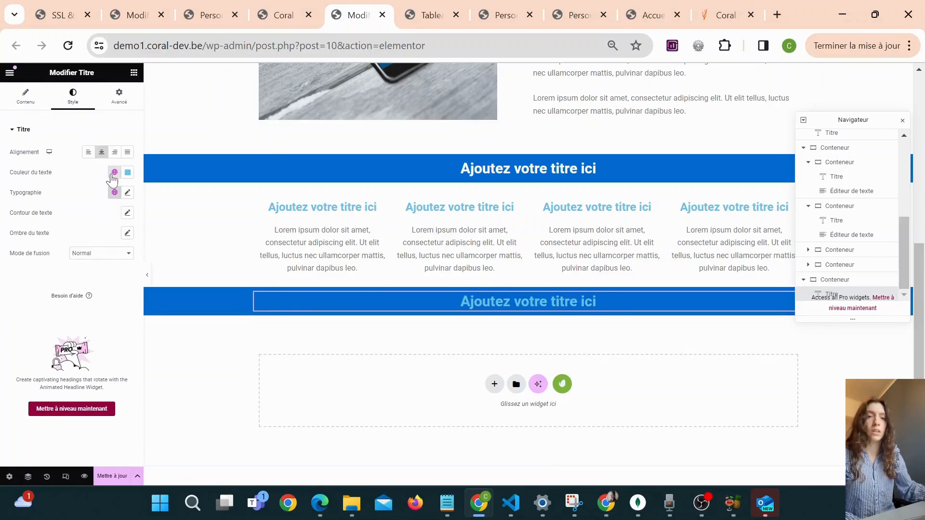
Step: Set the new title's text colour to the white global theme colour
click(114, 173)
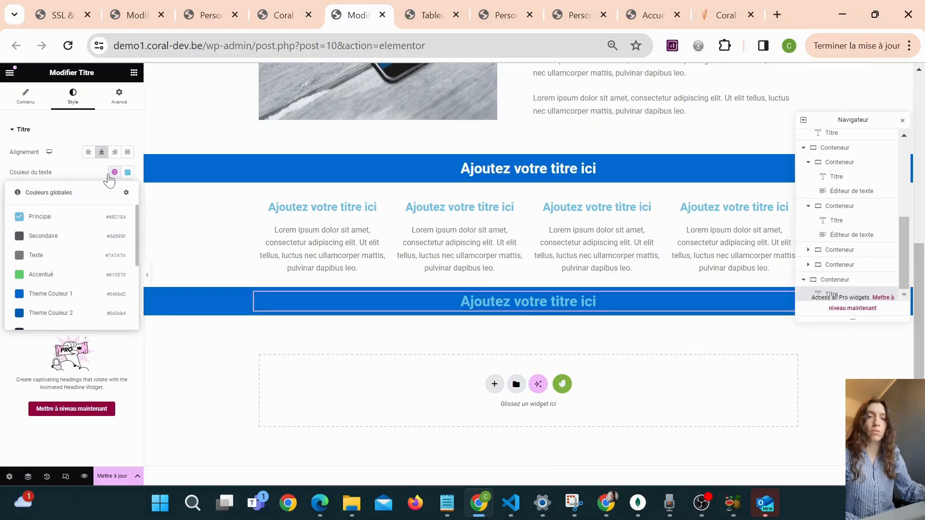
scroll(58, 308, down, 3)
click(68, 270)
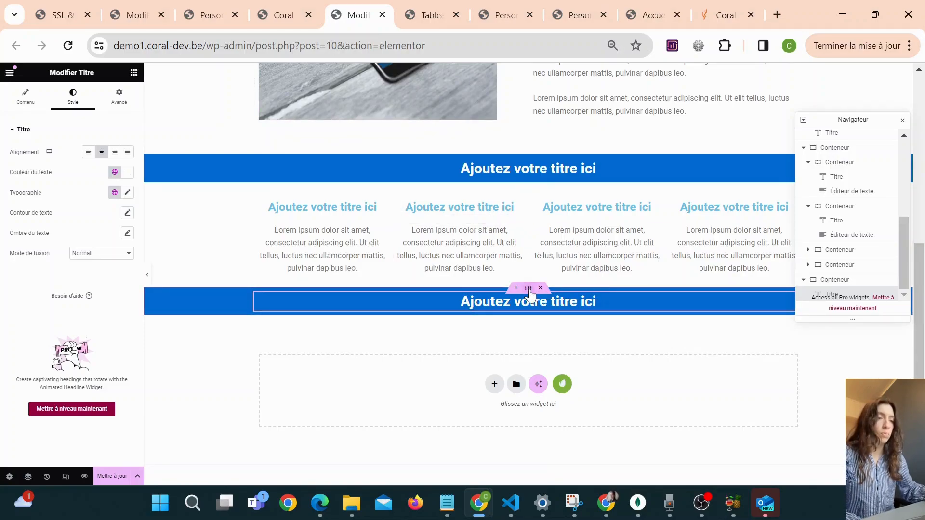
Step: Unlink the new blue title container's outer margins and set them to 20 px at the top and 10 px at the bottom
click(529, 291)
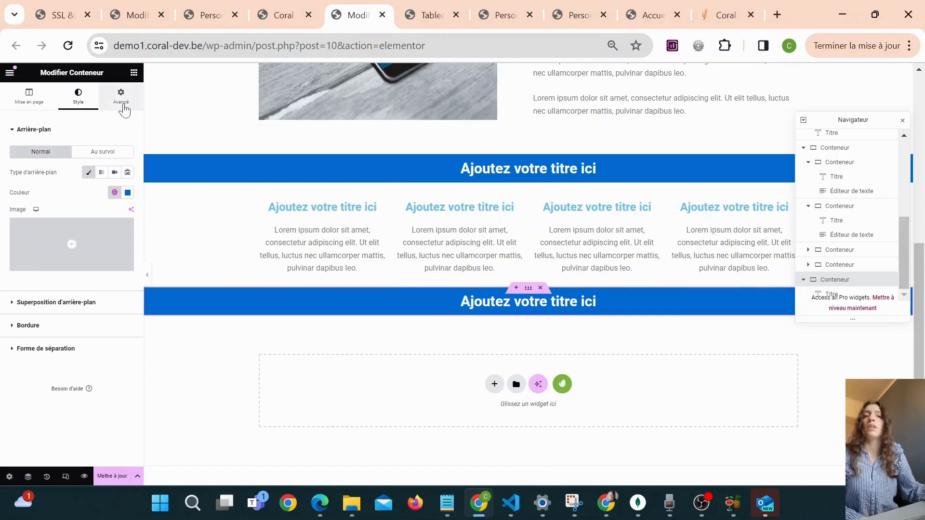
click(122, 98)
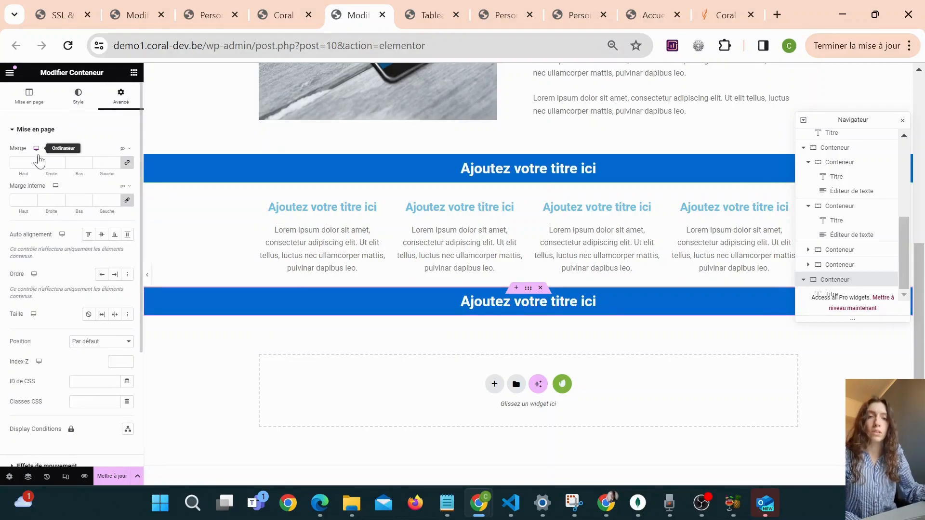
click(126, 164)
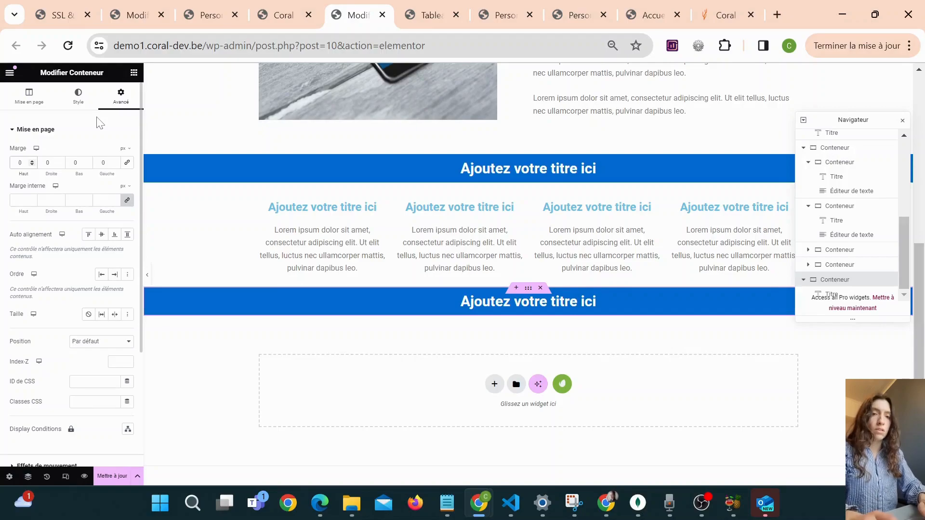
text(2)
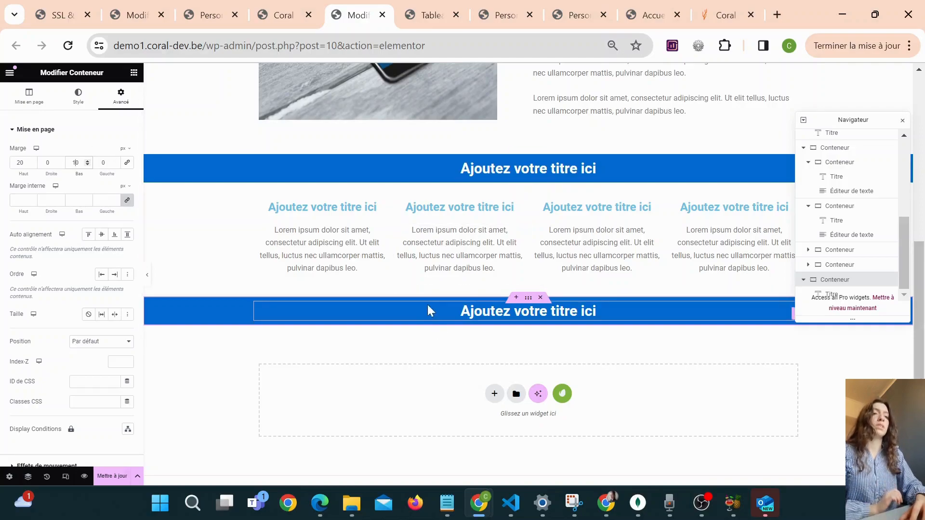
Step: Try several top margins on the blue title container, including 50 px, and set the top margin to 30 px
click(32, 162)
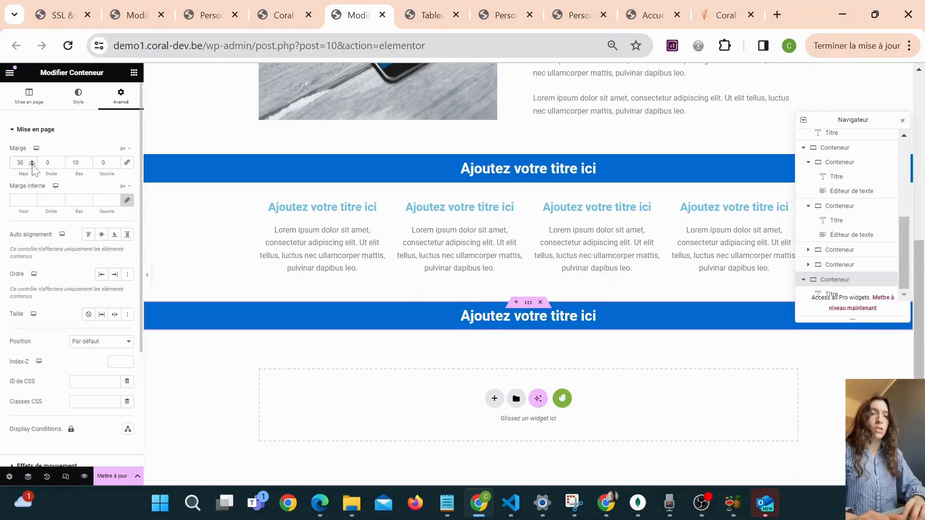
click(32, 165)
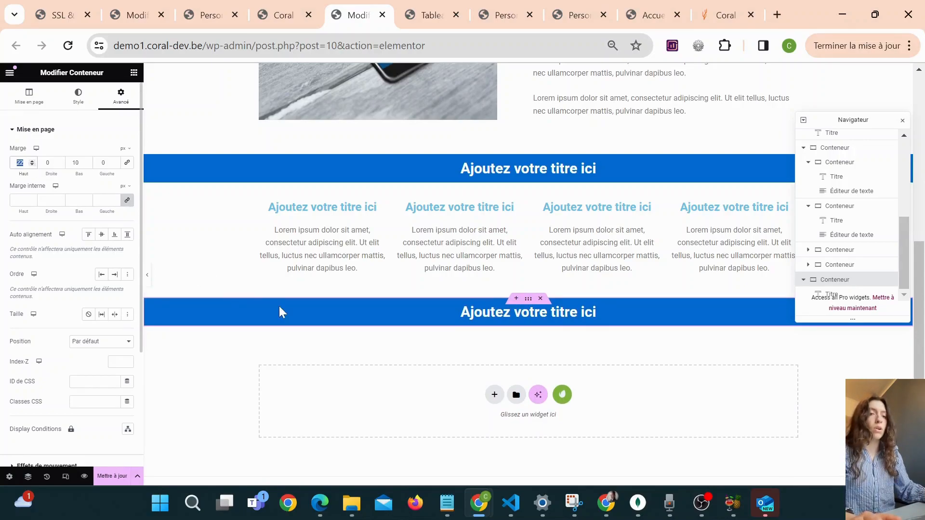
text(50)
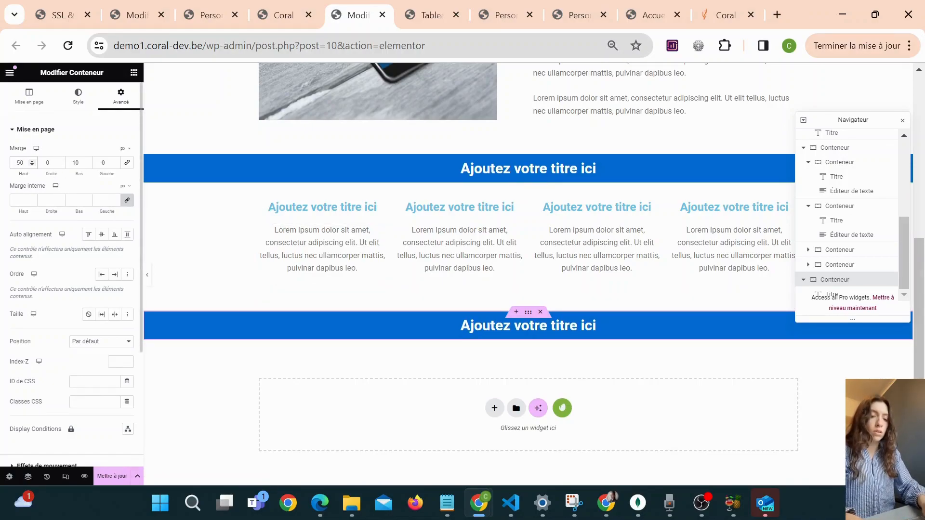
double_click(20, 162)
text(30)
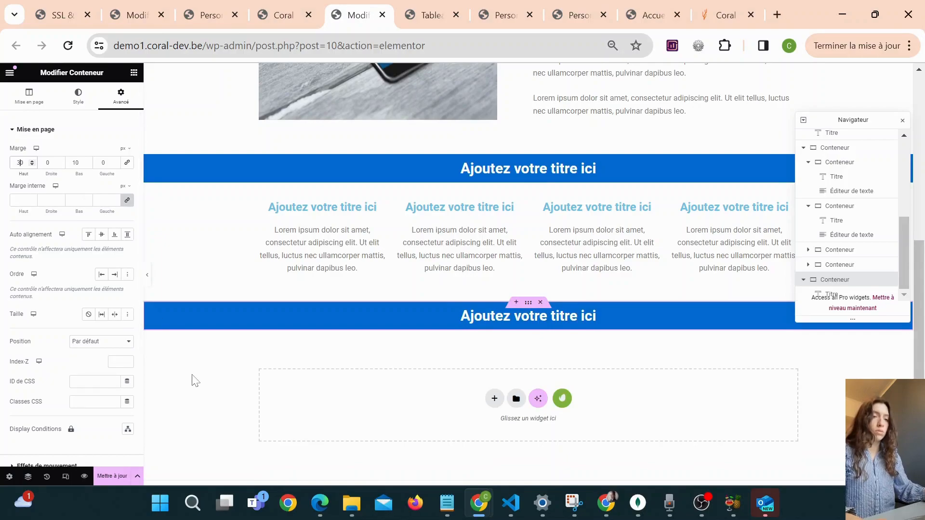
Step: Add a single-column container below the new blue band and place an Éditeur de texte widget in it
click(496, 400)
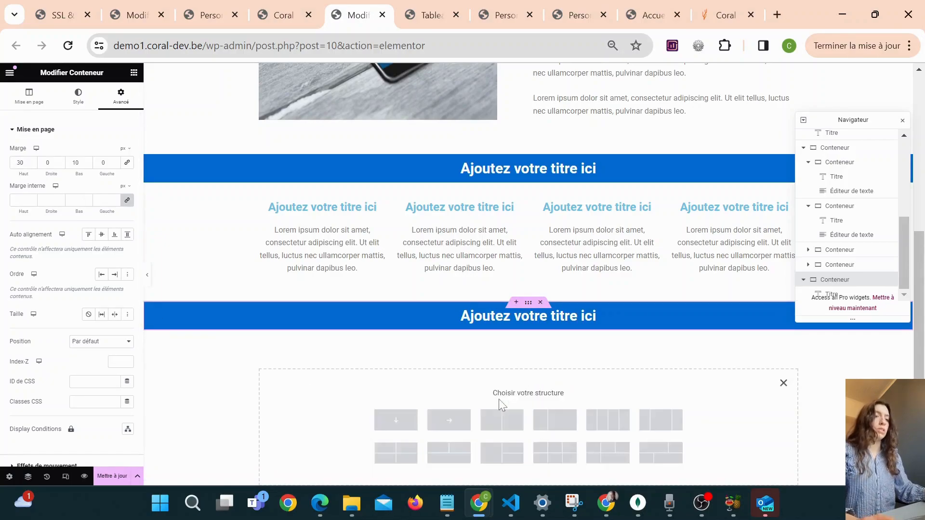
click(410, 427)
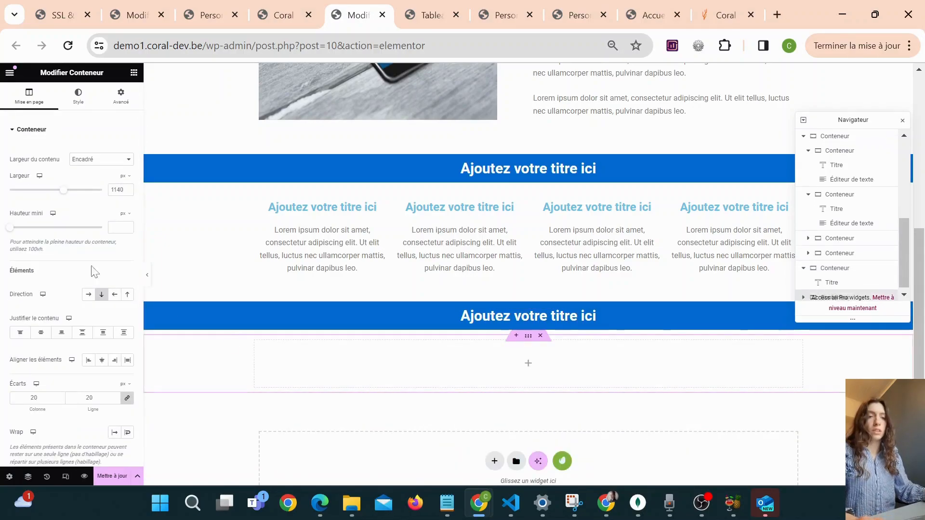
click(133, 72)
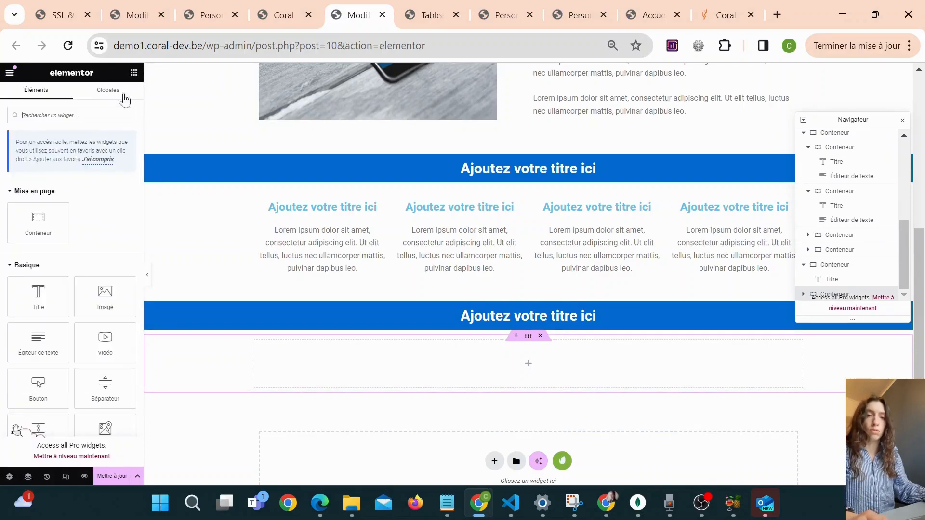
drag(37, 351, 346, 359)
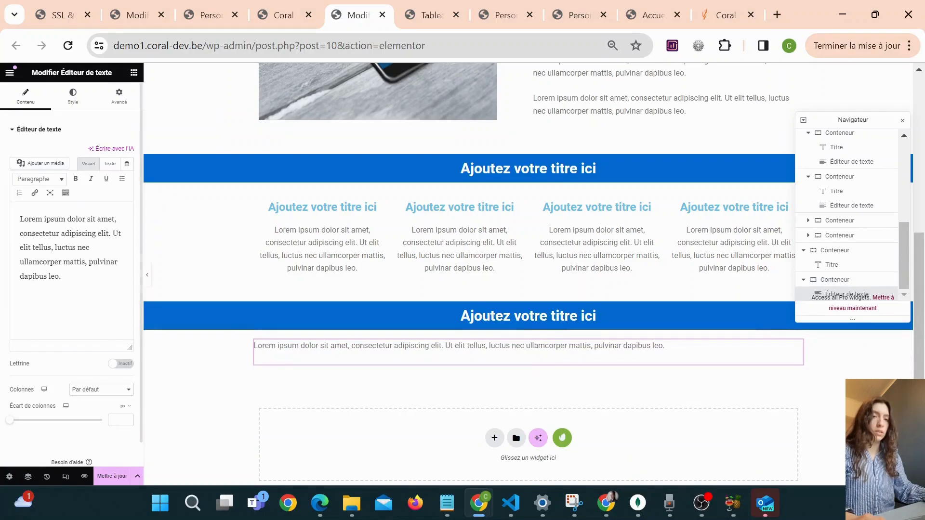
Step: Repeat the placeholder Lorem ipsum text once more in the new text widget and centre its alignment
key(ctrl+a)
key(ctrl+c)
key(Right)
key(ctrl+v)
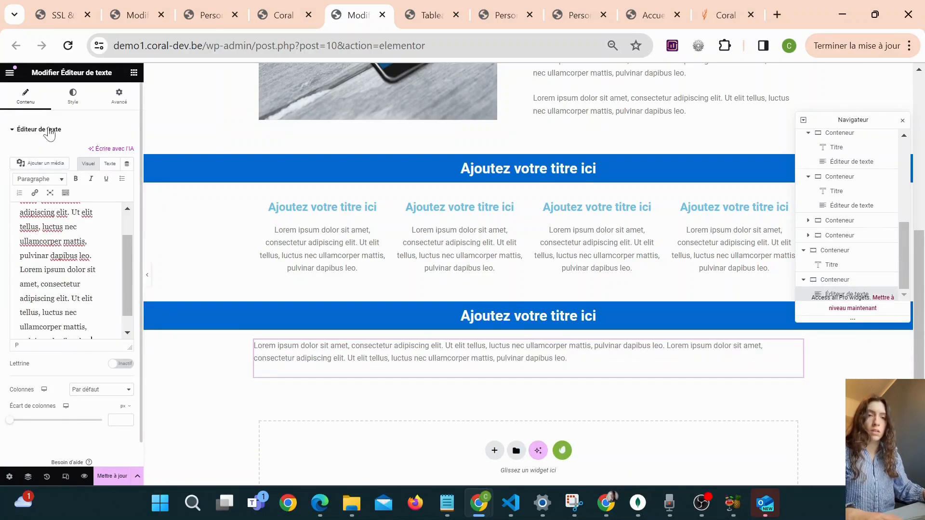
click(73, 95)
click(101, 152)
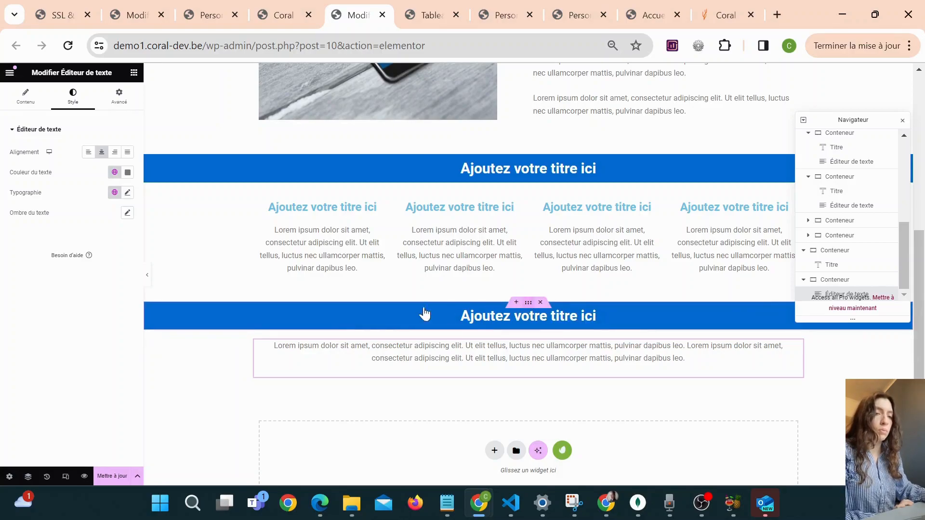
Step: Try inner margins of 20 and 50 px on the new blue title container, and set all four sides to 10 px
click(301, 304)
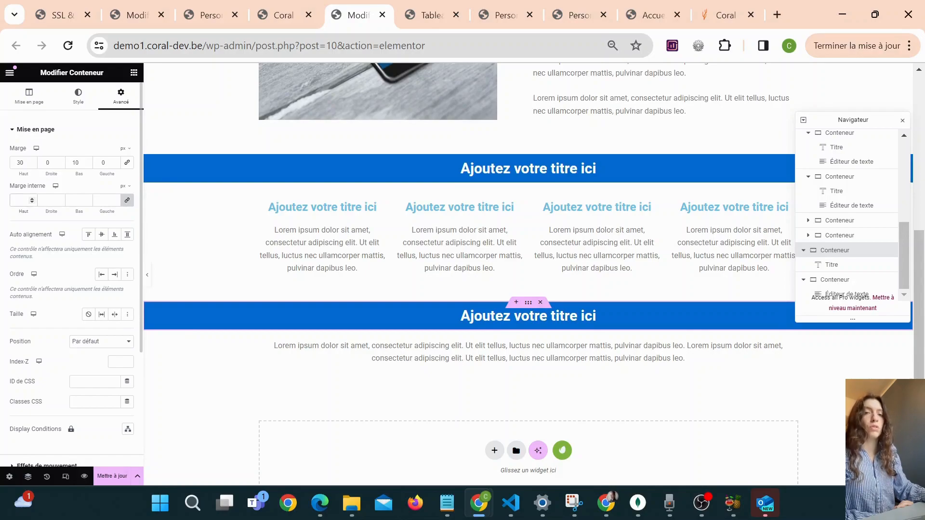
text(10)
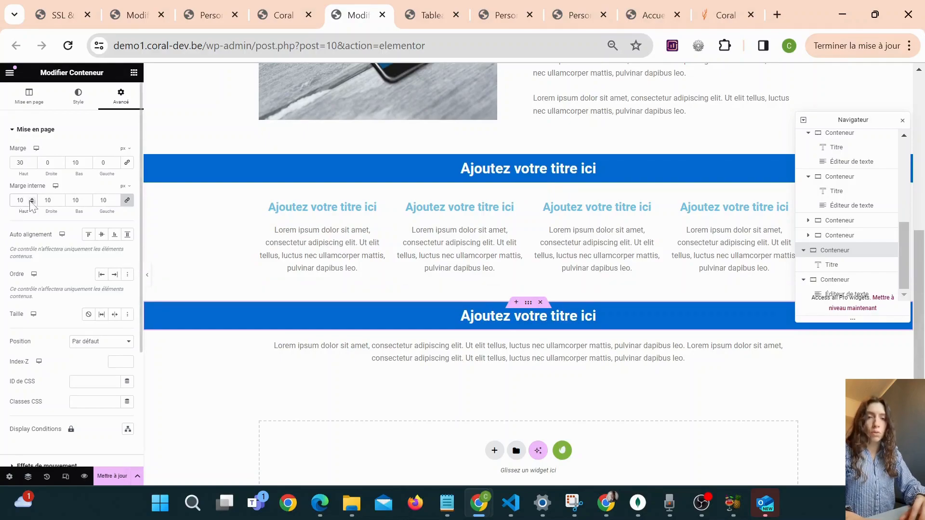
key(BackSpace)
text(2)
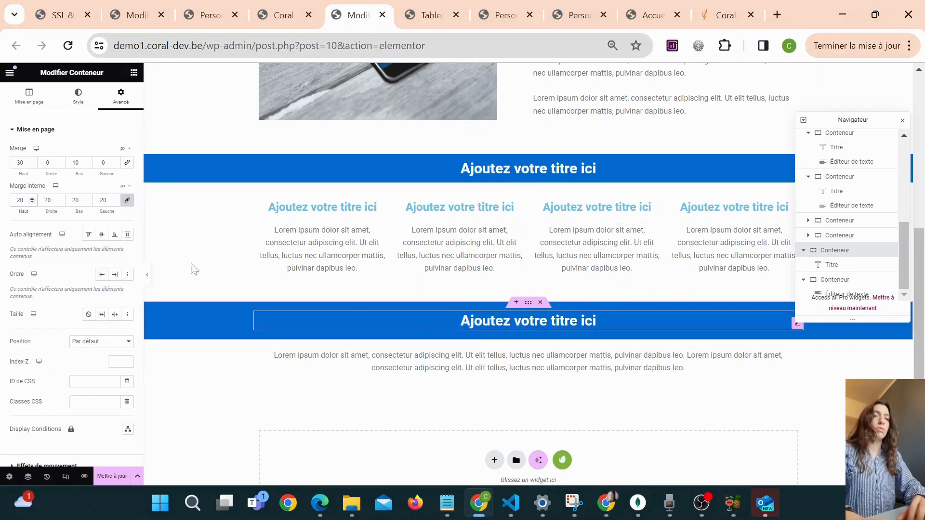
key(BackSpace)
text(5)
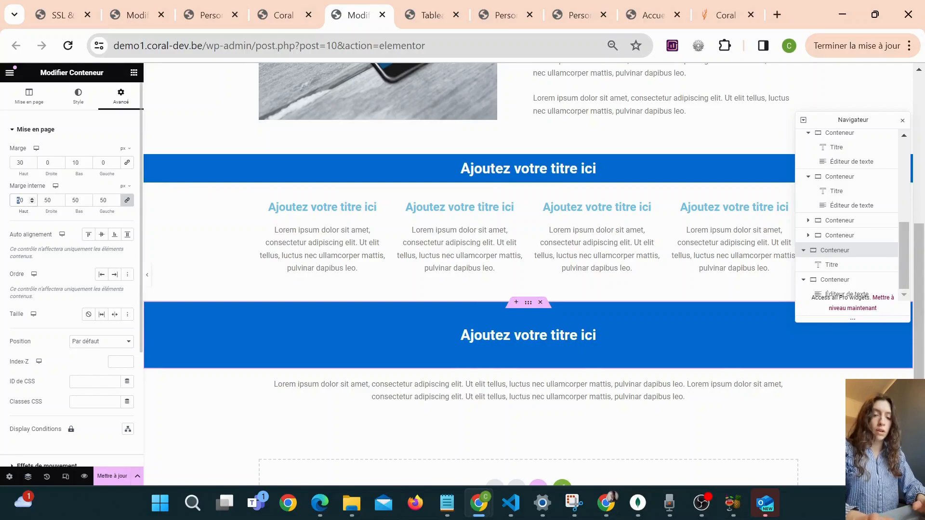
double_click(19, 200)
text(10)
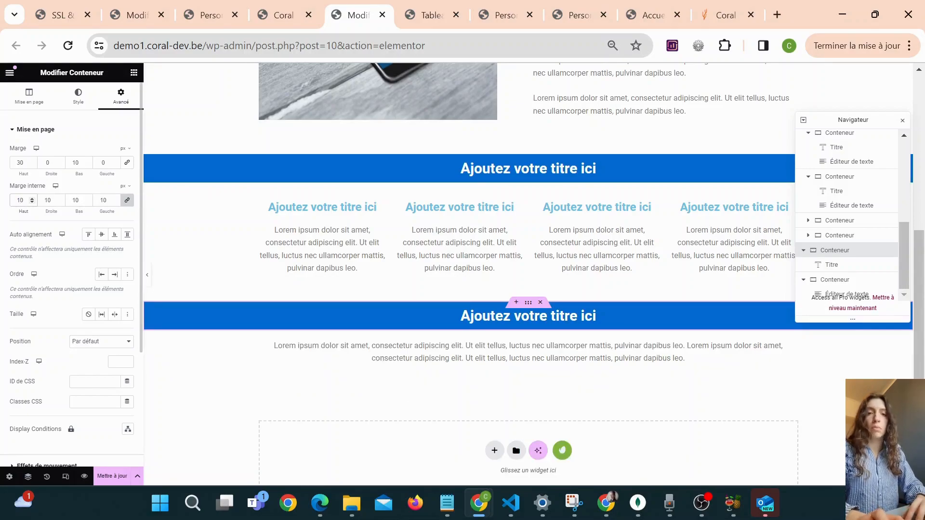
Step: Try reducing the blue title container's inner margin to 4 px on all sides and return it to 10 px
click(32, 203)
click(31, 202)
click(31, 203)
click(31, 203)
click(31, 203)
click(31, 202)
double_click(20, 200)
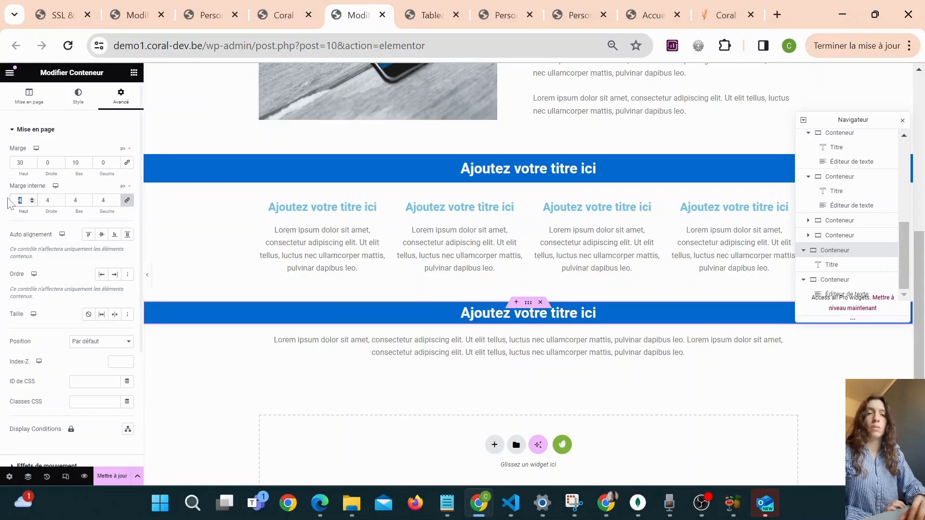
text(10)
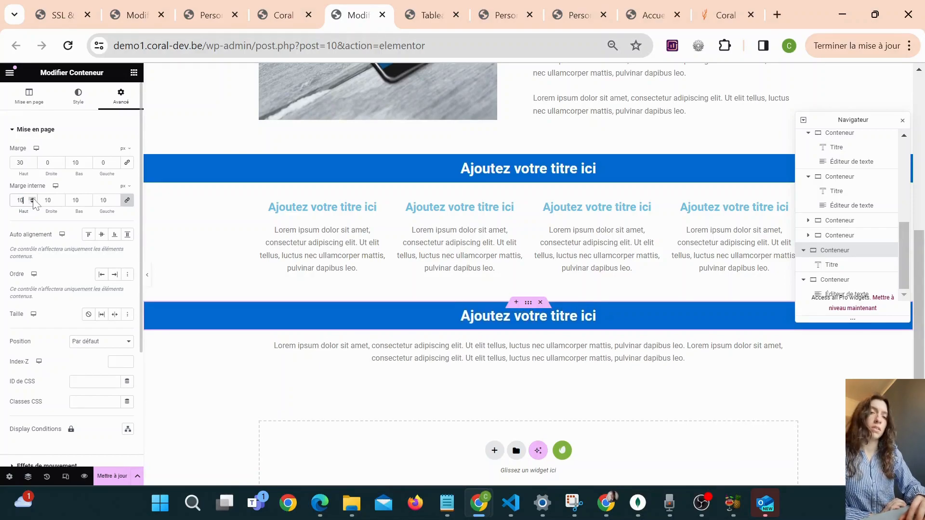
Step: Save the page update and check the new blue band and centred text on the reloaded live a-propos page
click(99, 477)
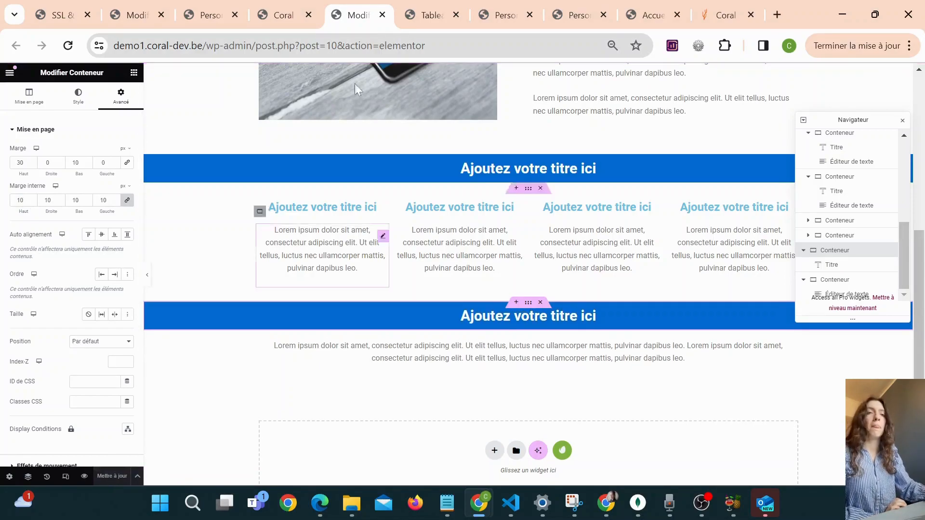
click(290, 4)
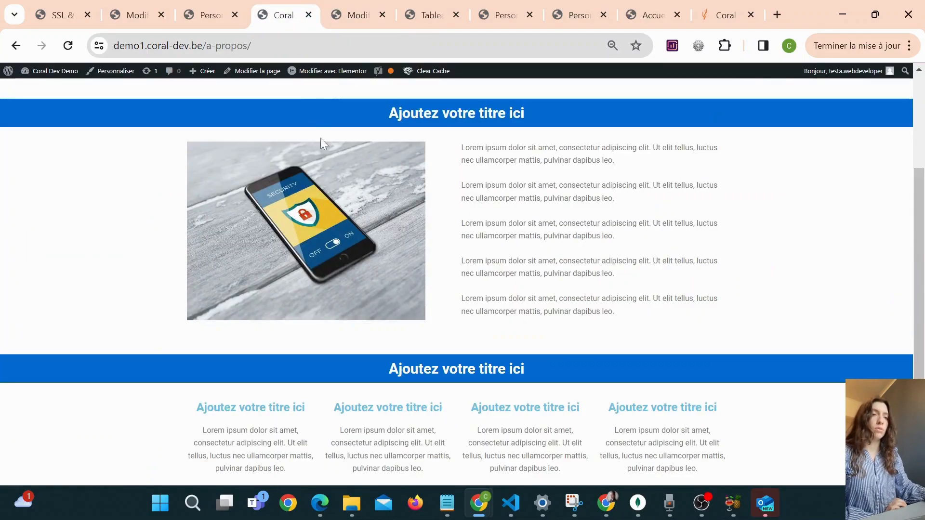
click(68, 45)
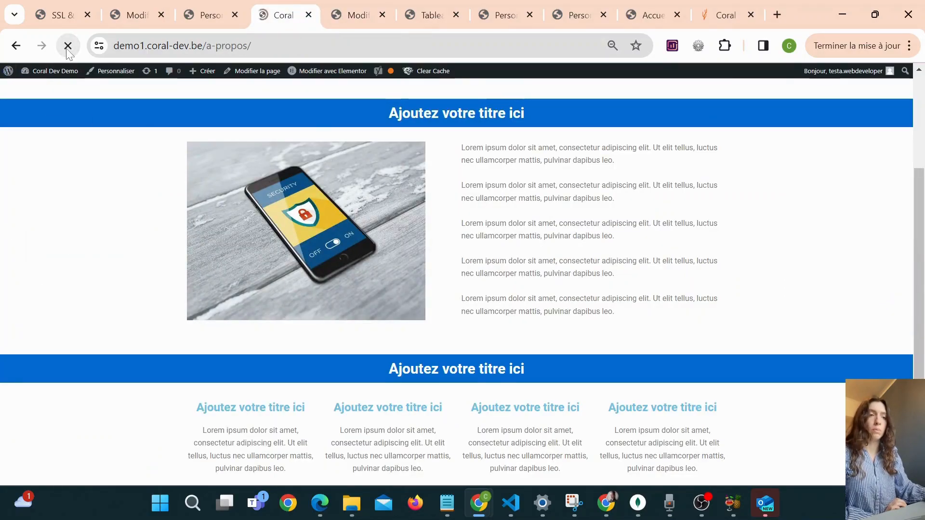
scroll(208, 201, down, 3)
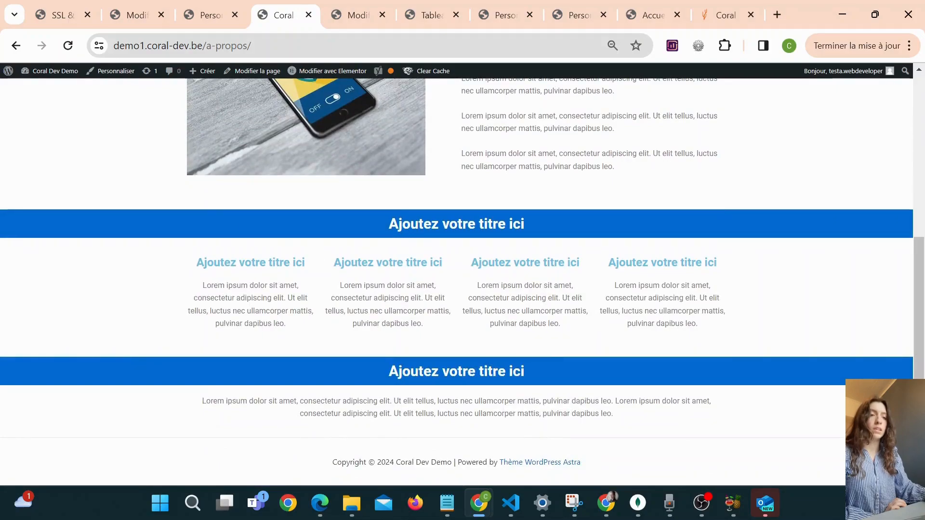